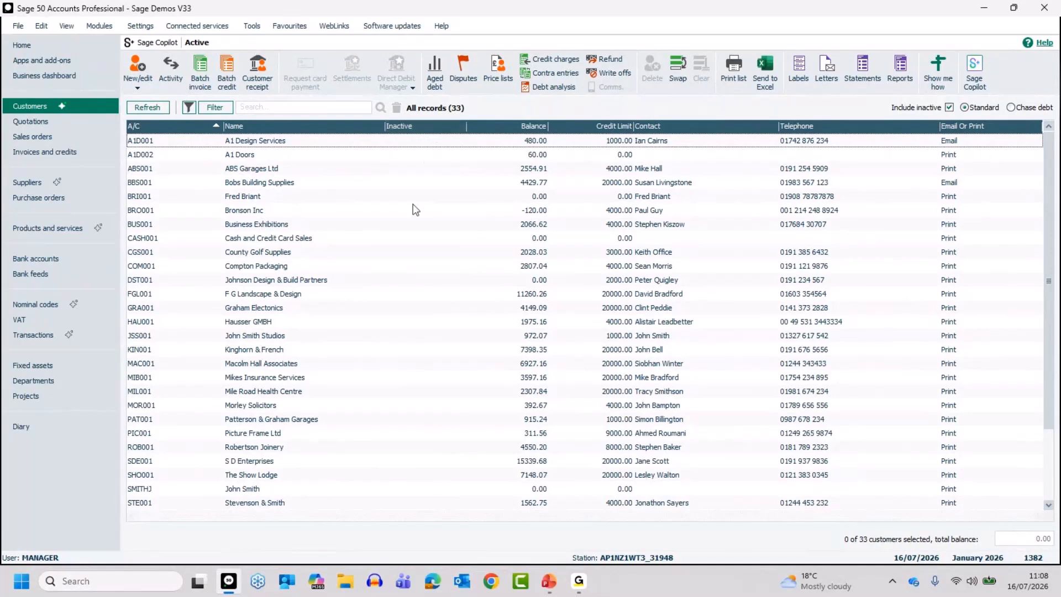
- Mark the customer listed directly below Bobs Building Supplies as inactive, save the record and close it
click(295, 196)
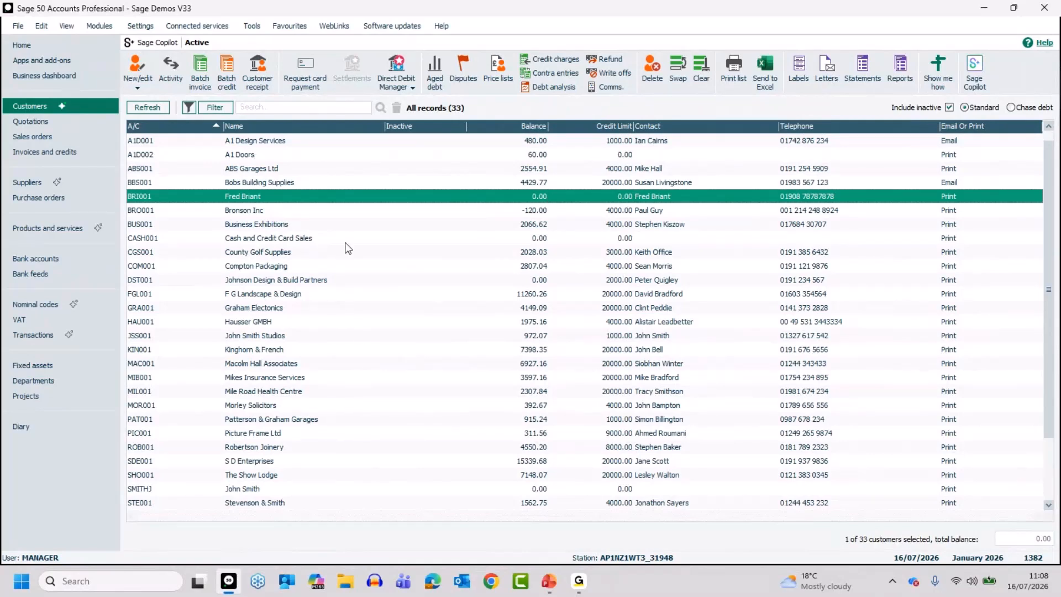
click(314, 198)
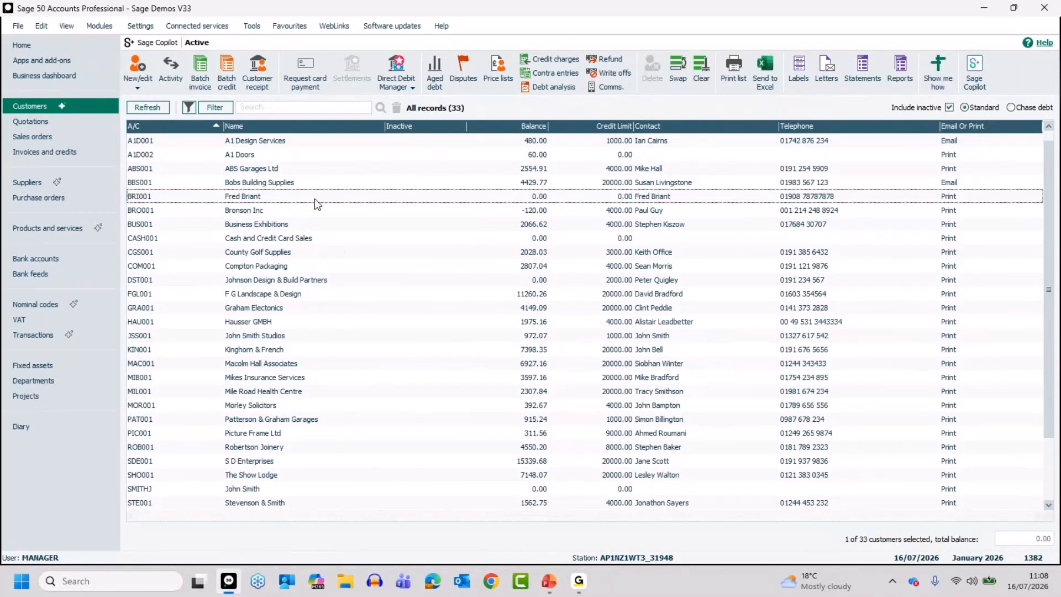
click(314, 198)
double_click(256, 197)
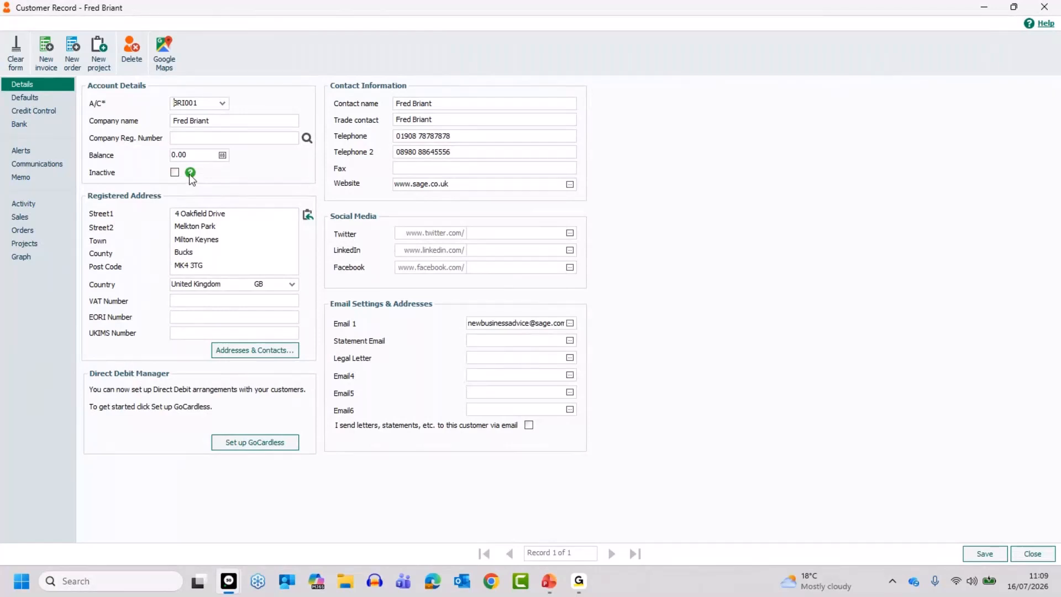
click(175, 173)
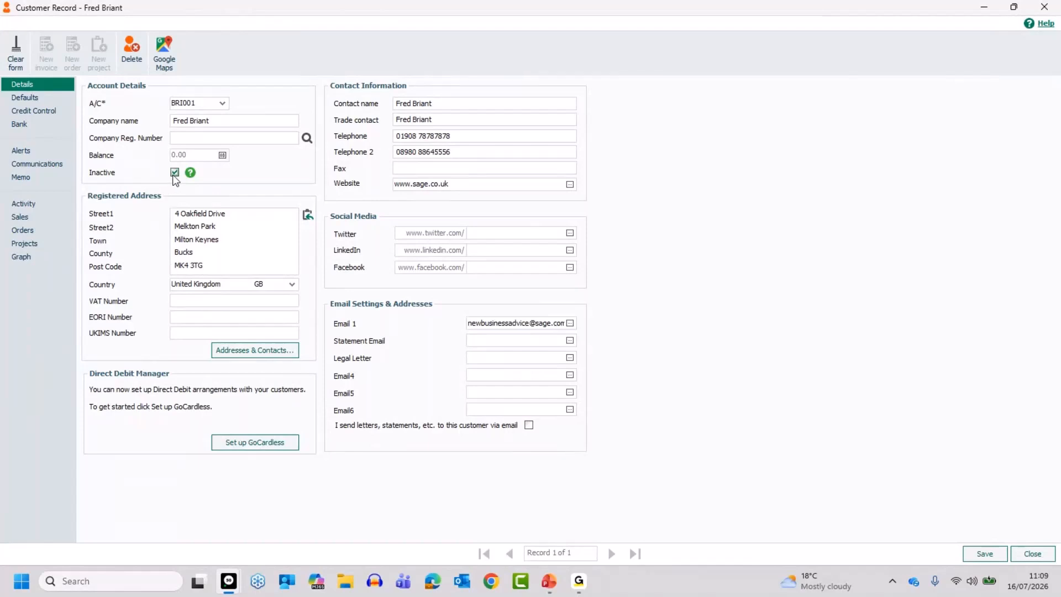
click(980, 554)
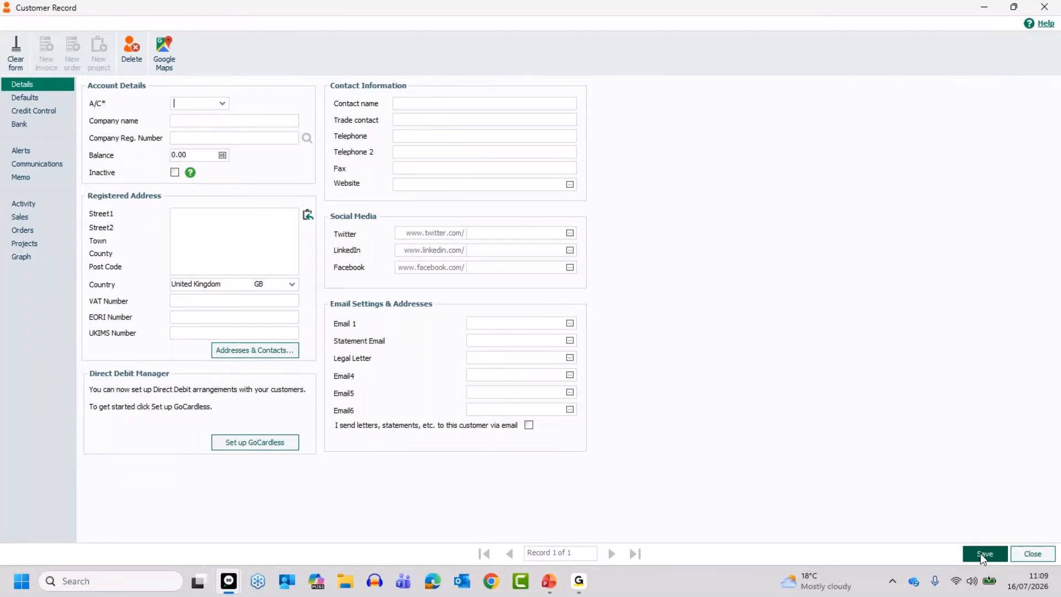
click(1033, 553)
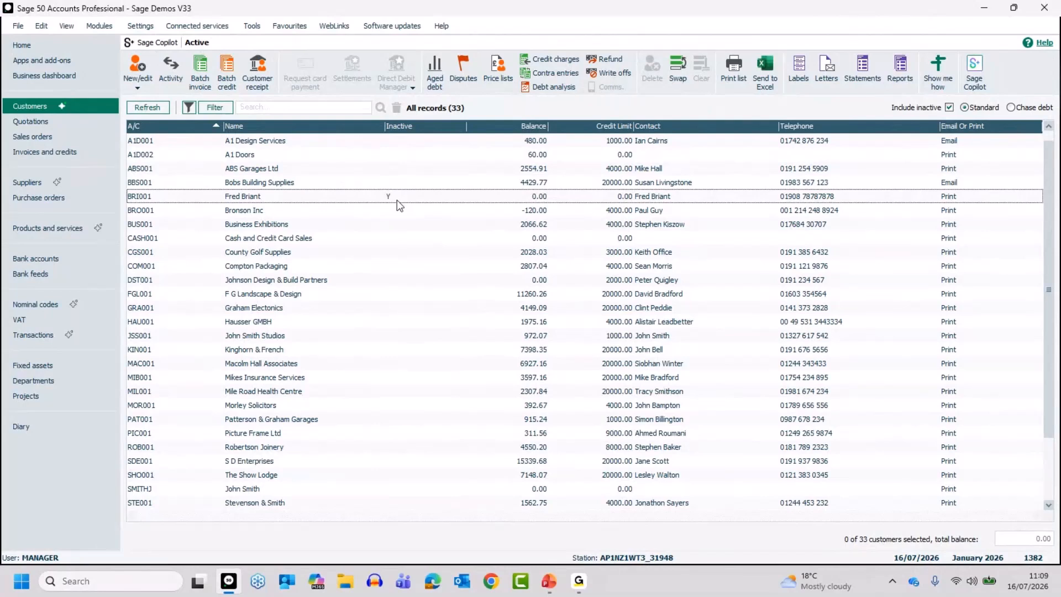
- Try to mark ABS Garages Ltd as inactive, and close its customer record
click(244, 171)
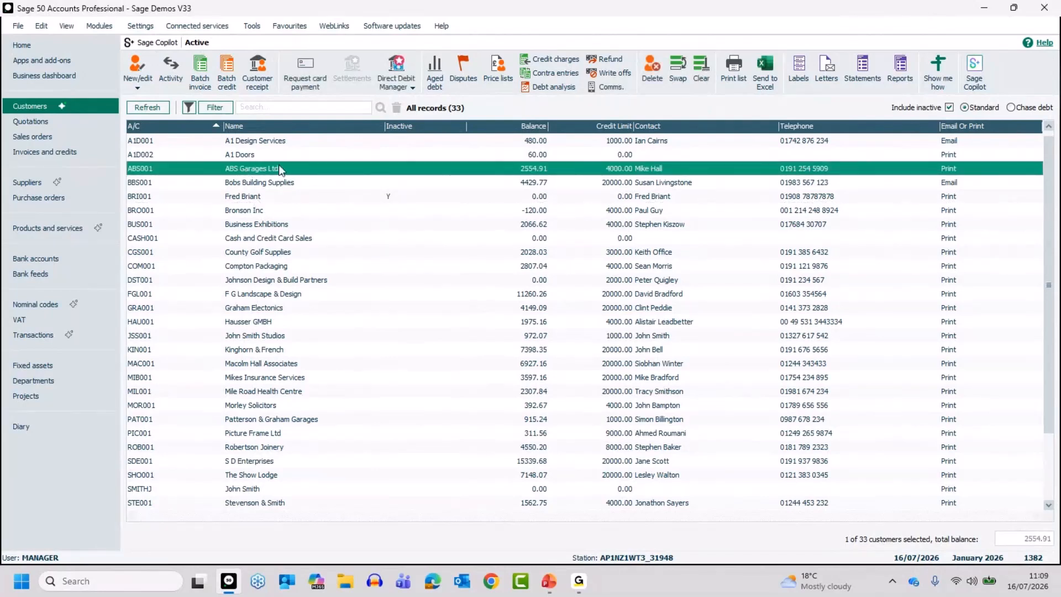
click(334, 173)
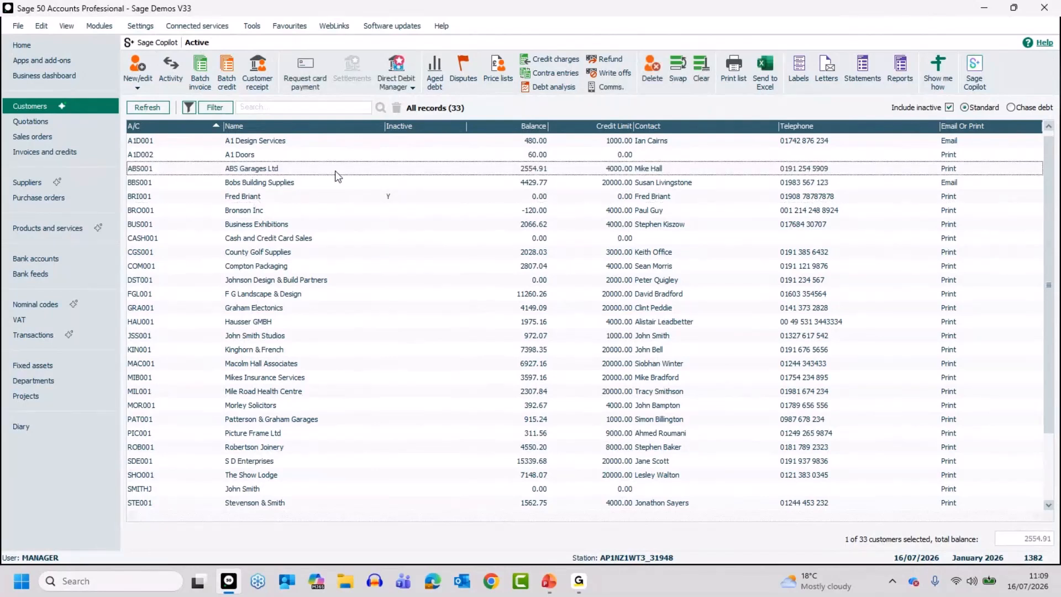
click(307, 171)
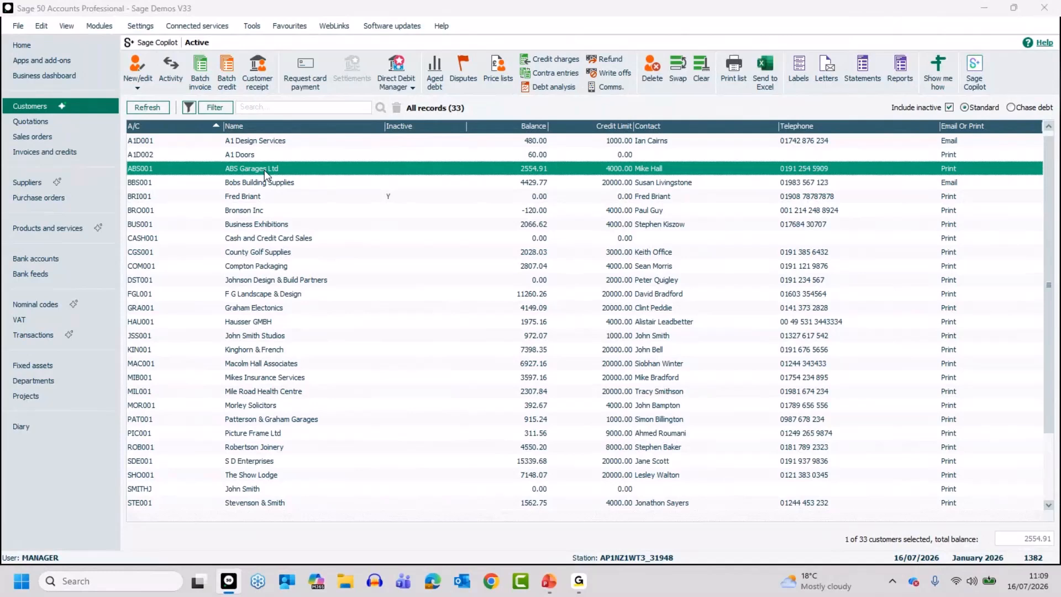
double_click(264, 168)
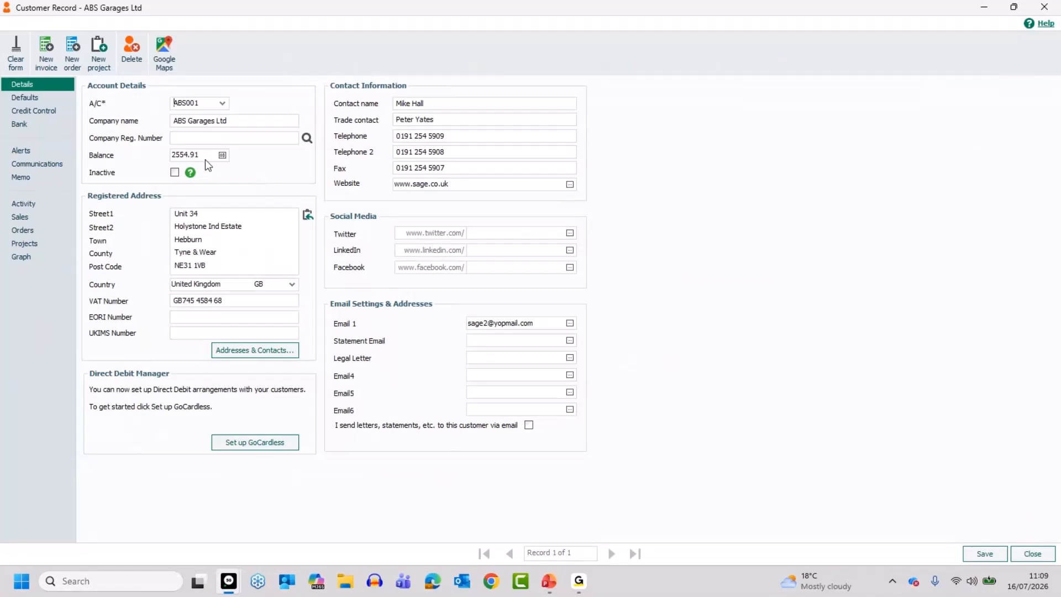
click(175, 173)
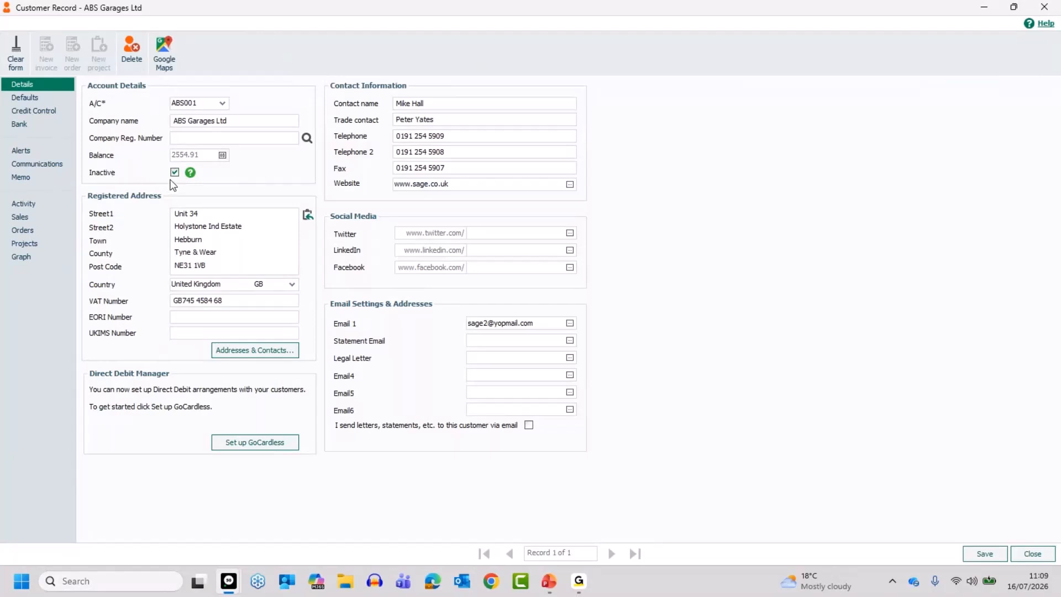
click(987, 554)
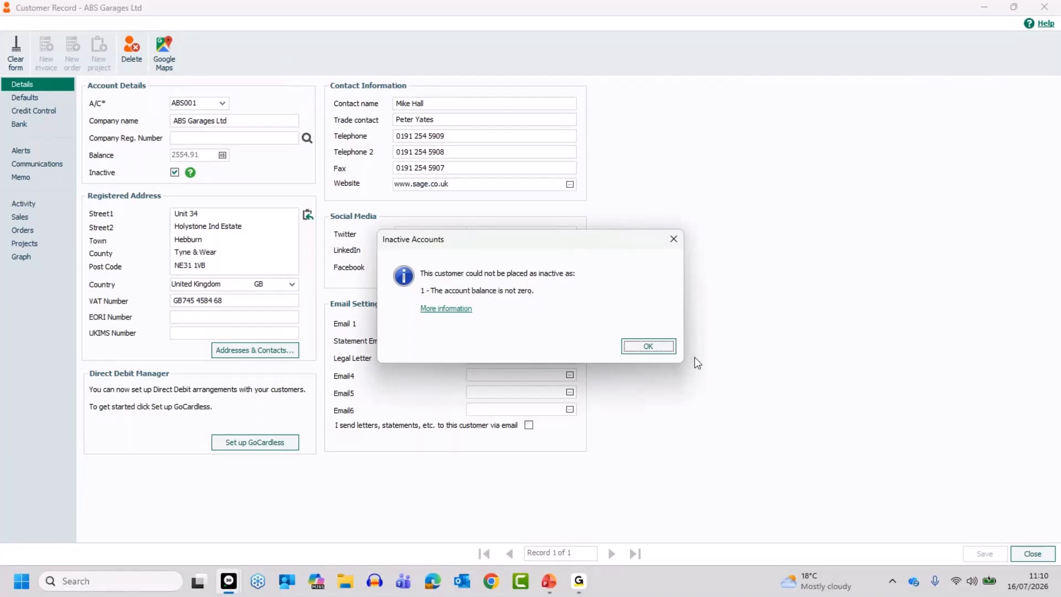
click(648, 347)
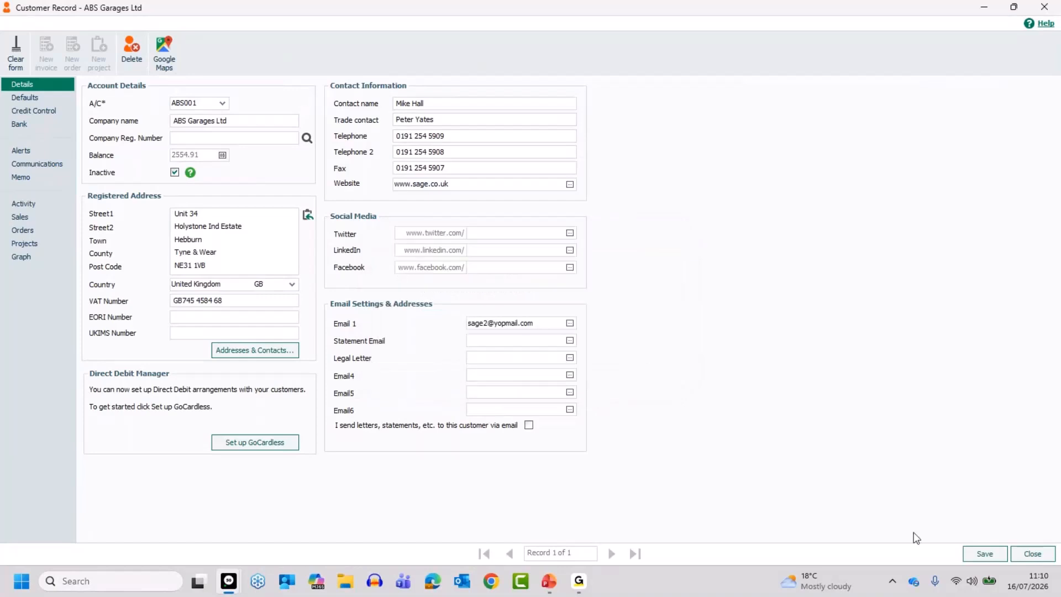
click(1034, 554)
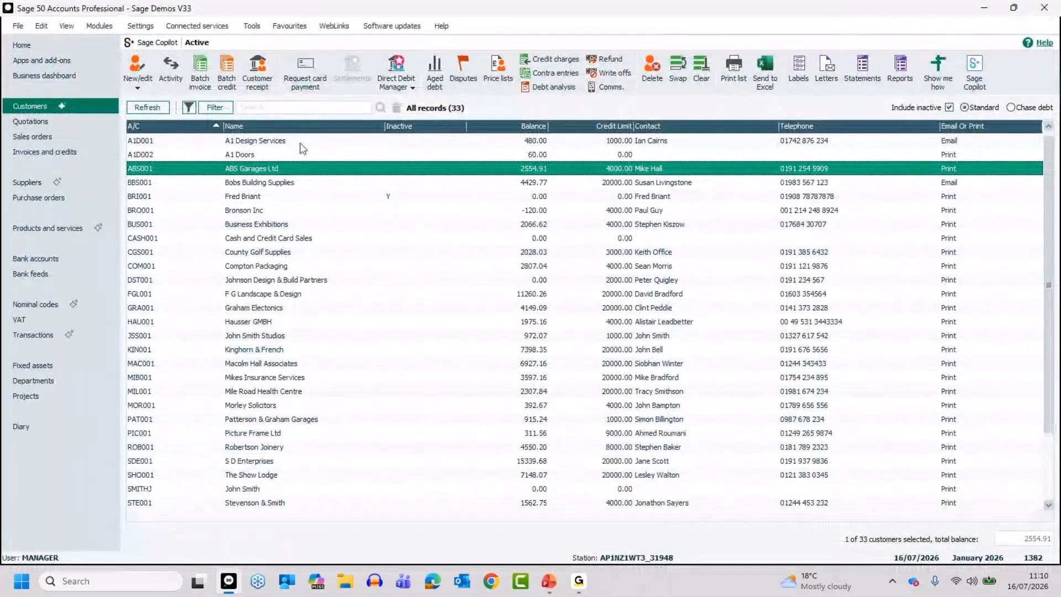
click(286, 169)
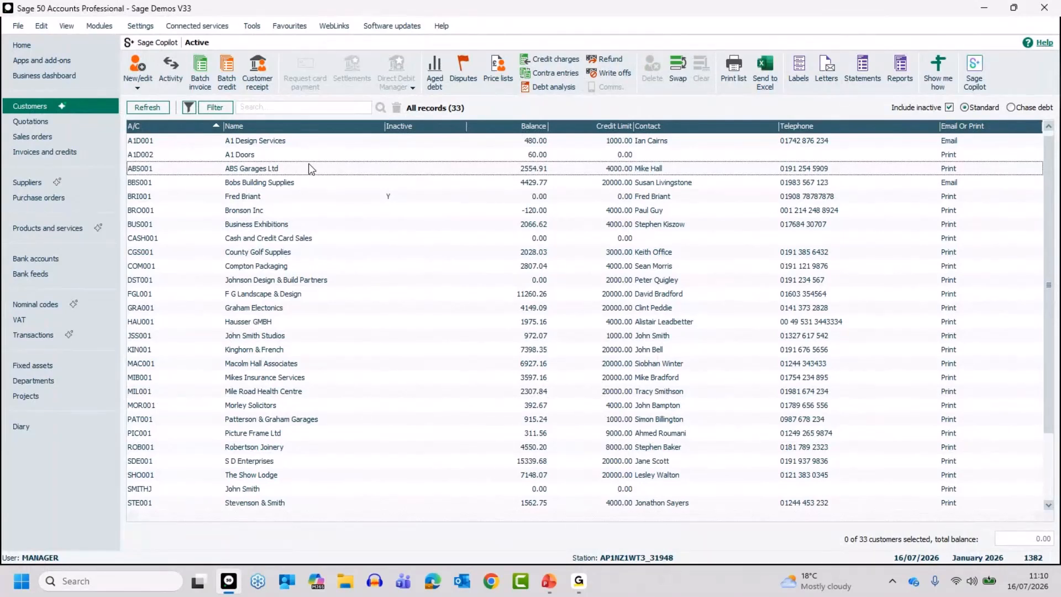
- View the account details of Johnson Design & Build Partners and close the record
click(329, 282)
click(329, 282)
click(330, 282)
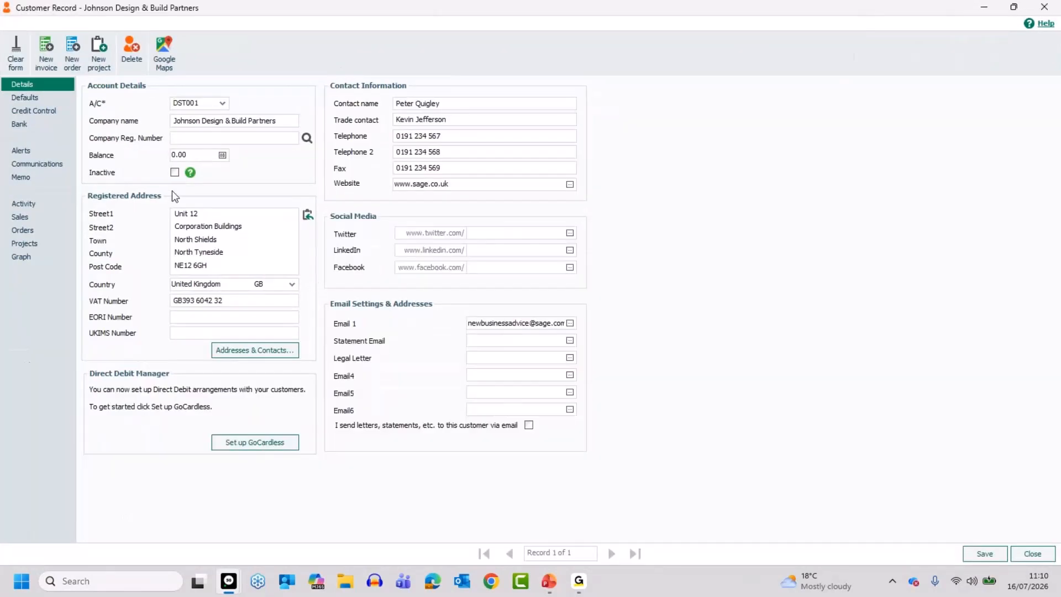
click(1034, 554)
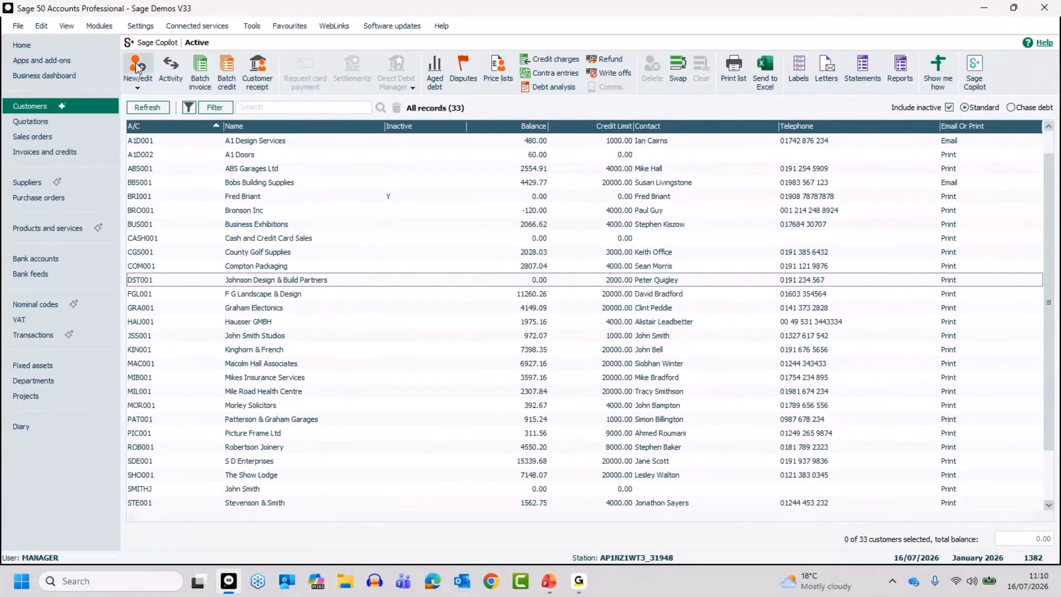
- Select Cash and Credit Card Sales, Johnson Design & Build Partners and the customer directly above Stevenson & Smith in the customer list
click(141, 90)
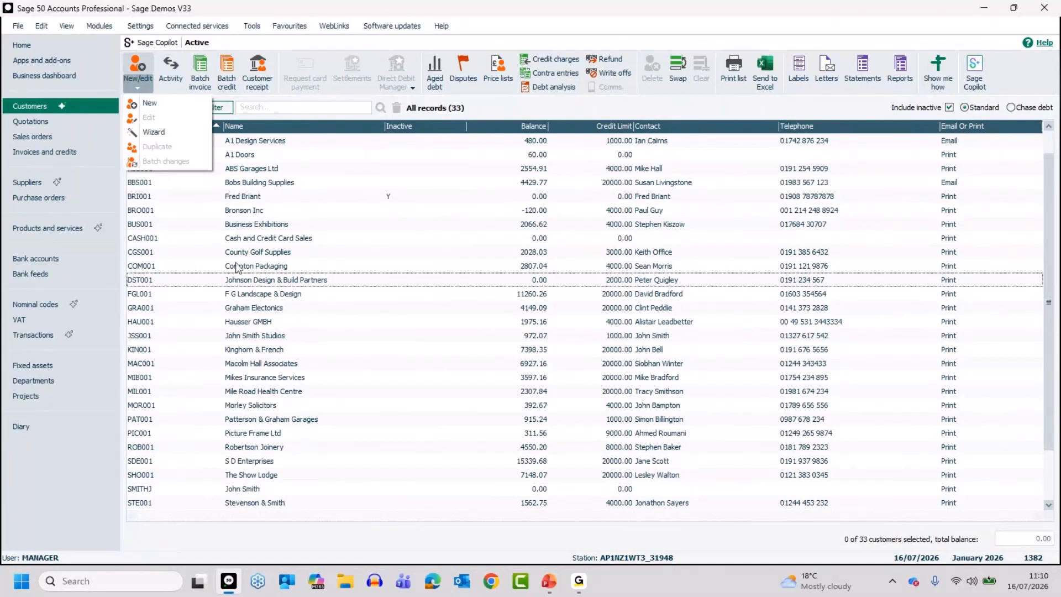
click(451, 390)
click(310, 238)
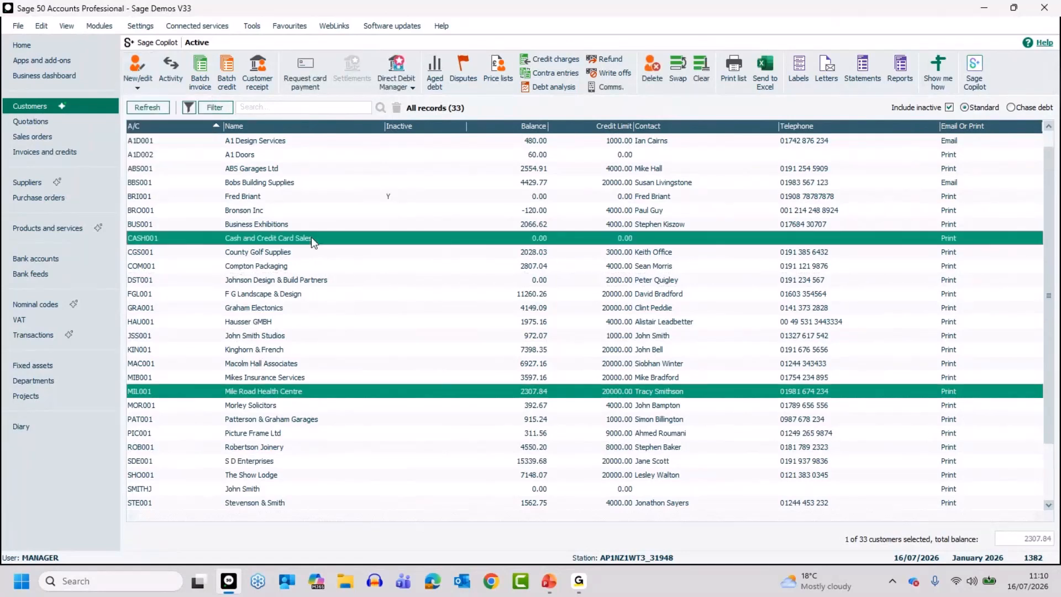
click(318, 278)
click(344, 392)
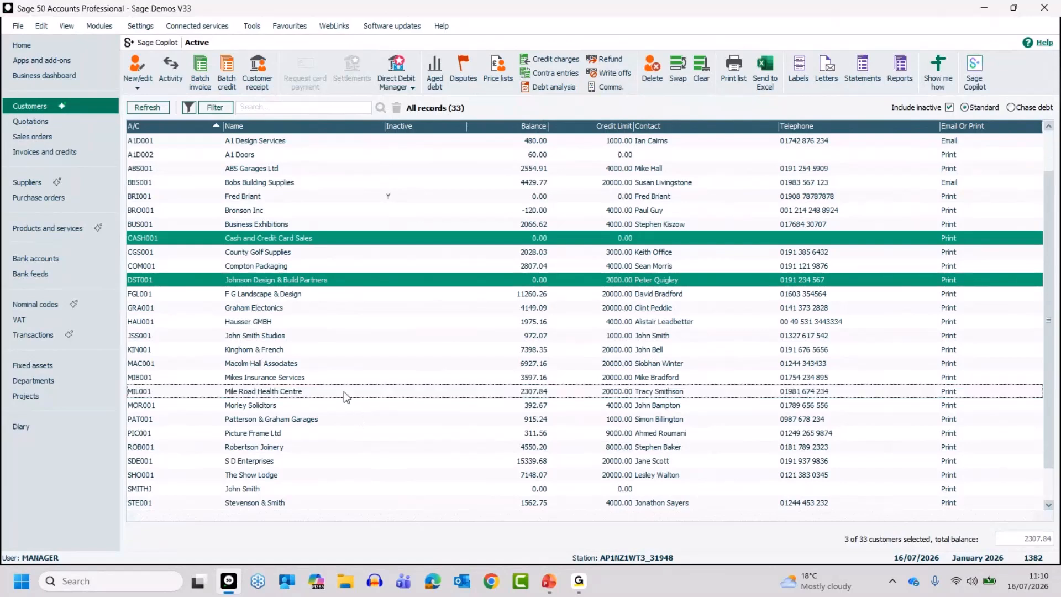
click(339, 488)
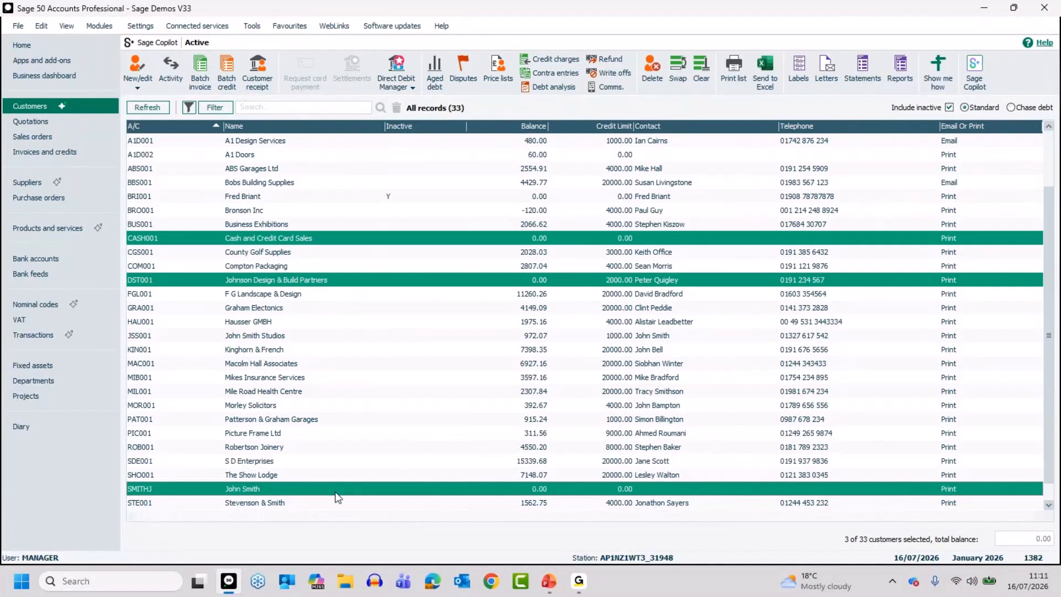
- Add F G Landscape & Design, the customer directly below Stevenson & Smith, and Z2Y Returns to the selection
click(269, 297)
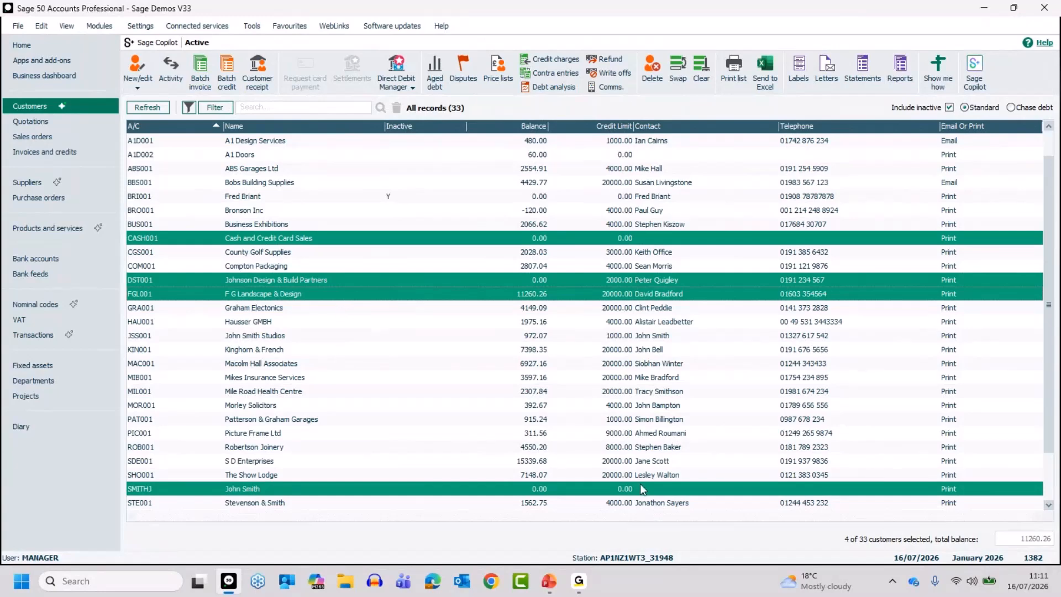
click(1048, 505)
click(1048, 505)
click(396, 433)
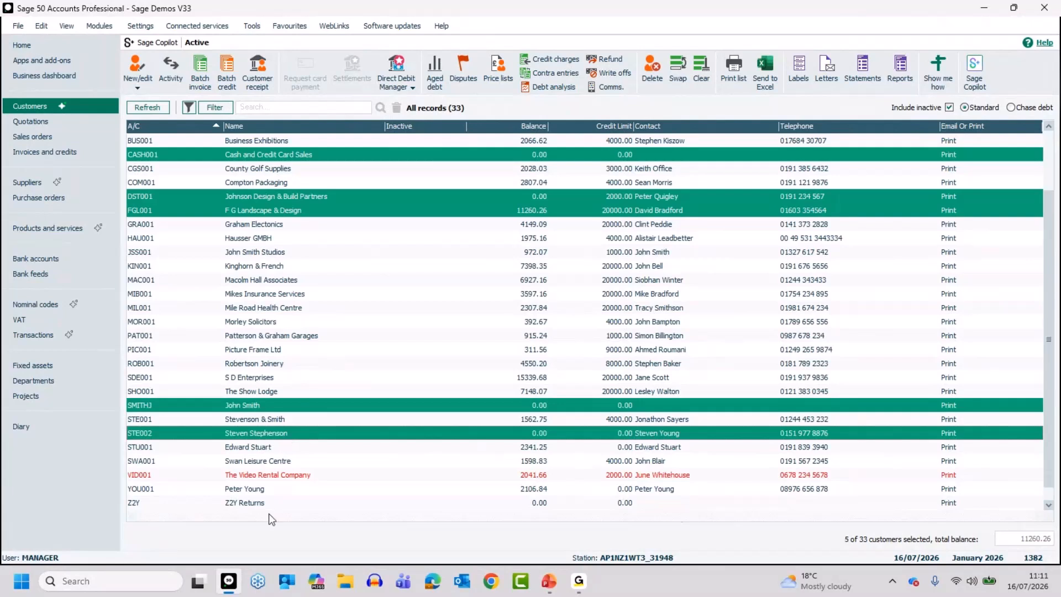
click(255, 503)
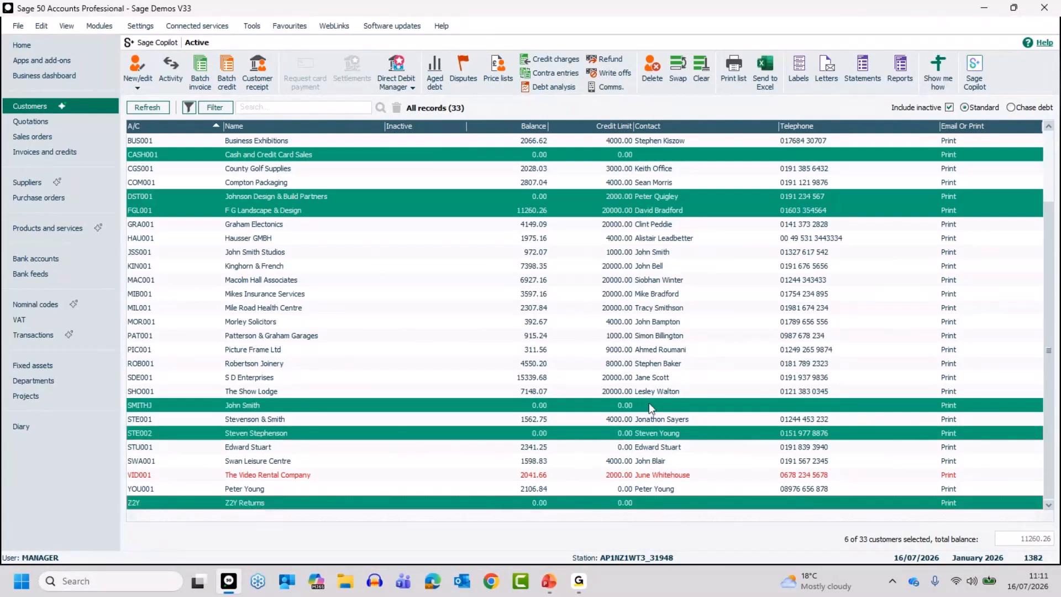
- Mark the selected customers as inactive through Batch changes, save the records and clear the selection
click(139, 87)
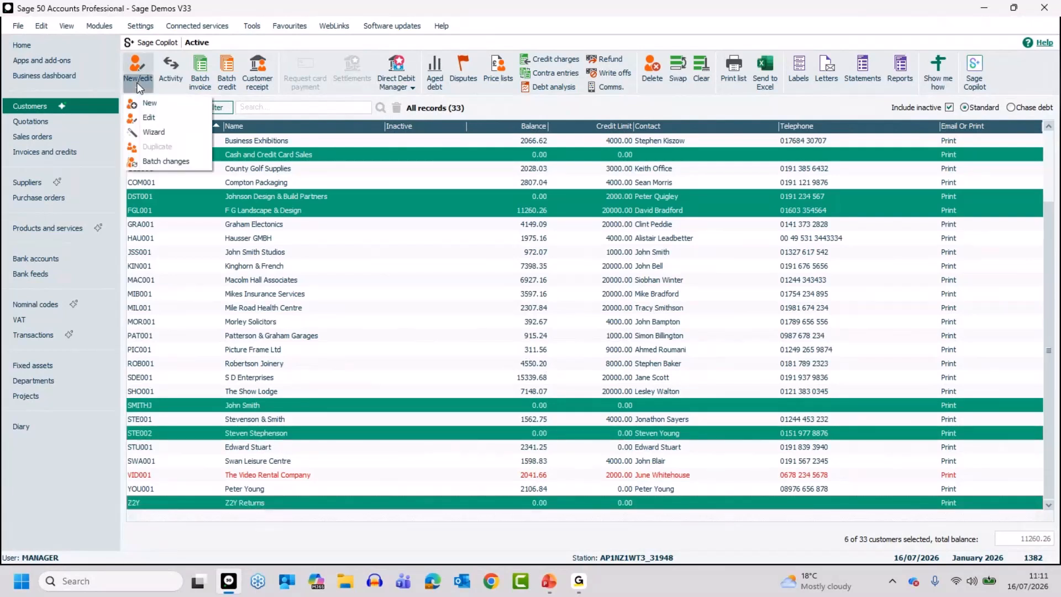
click(162, 161)
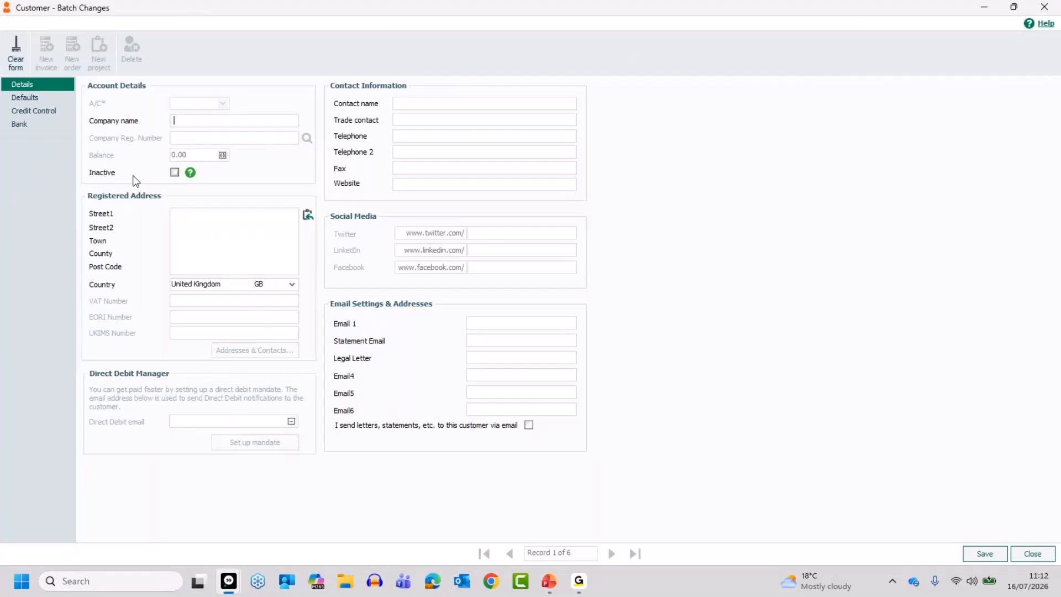
click(175, 173)
click(979, 555)
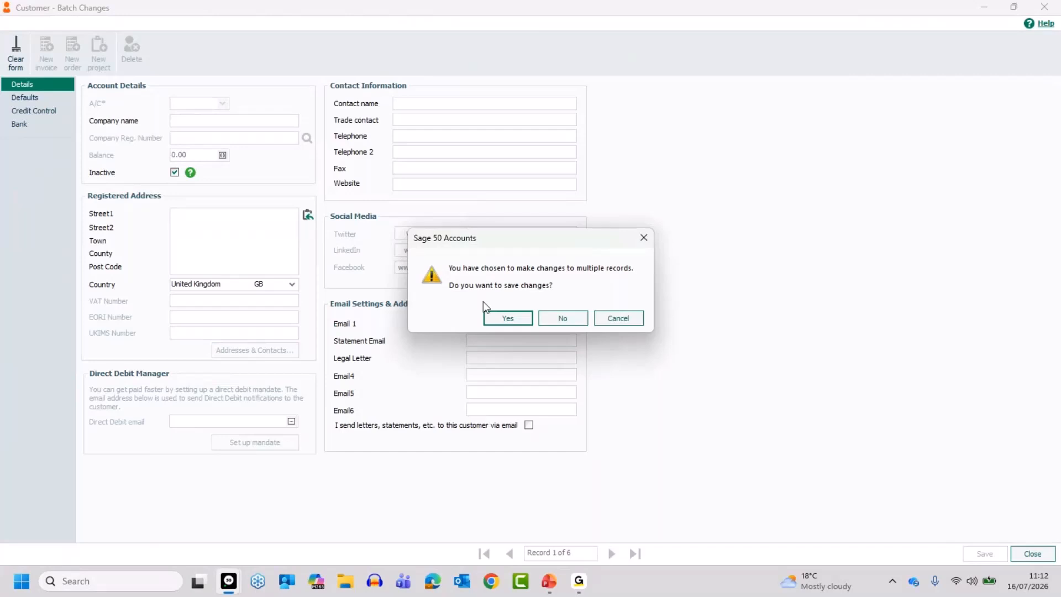
click(506, 317)
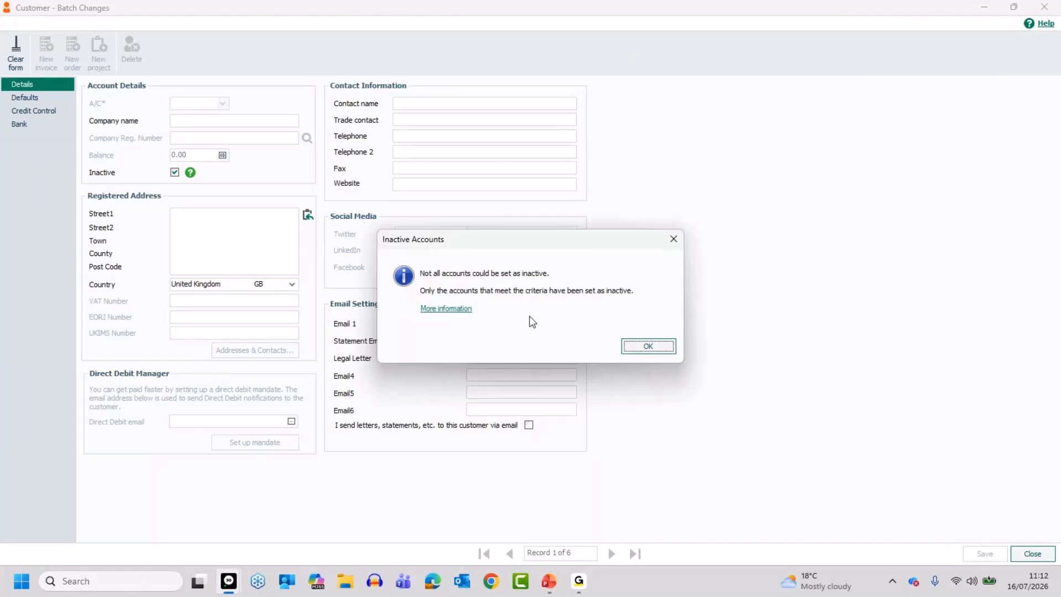
click(649, 346)
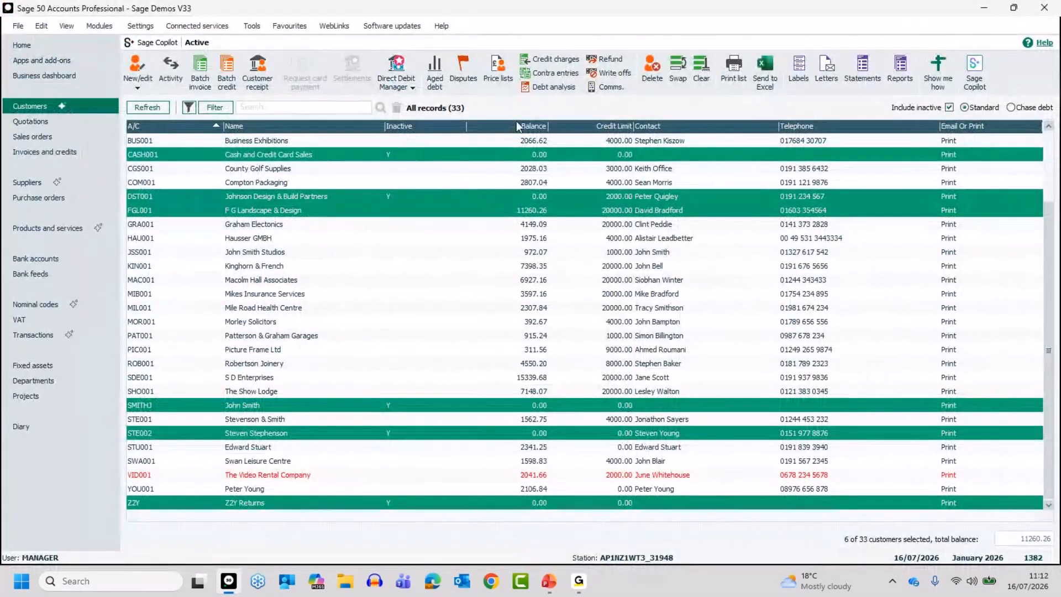
click(703, 76)
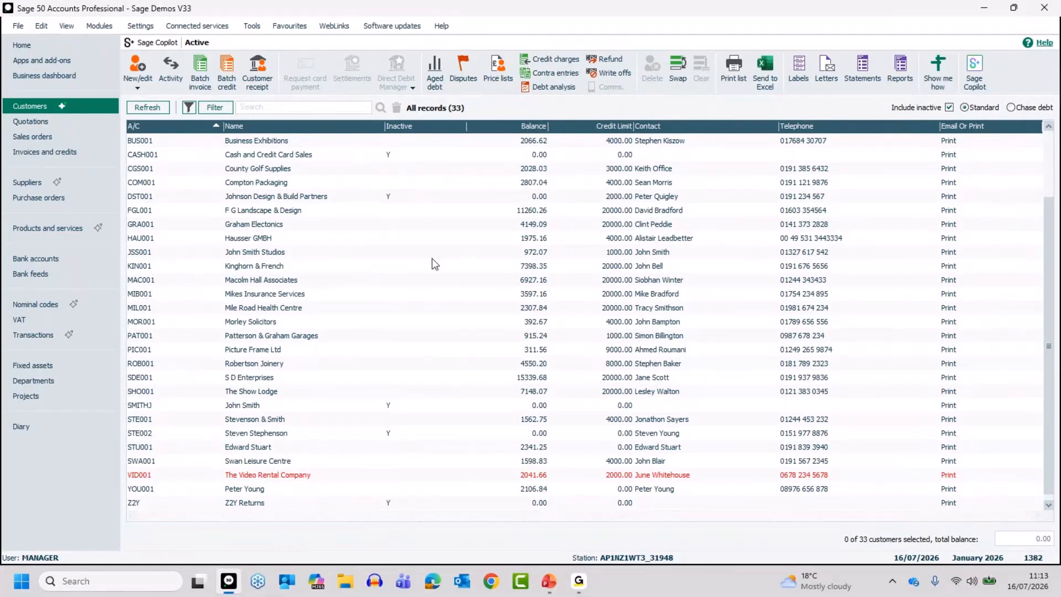
- Toggle the display of inactive customers, leaving them excluded from the customer list
drag(1046, 255, 1047, 187)
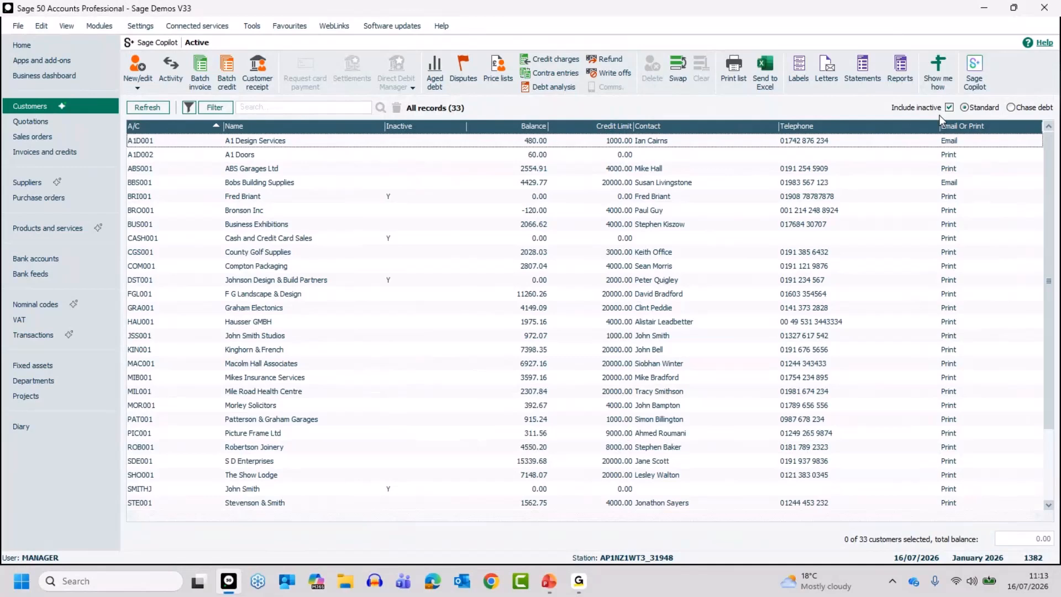
click(949, 108)
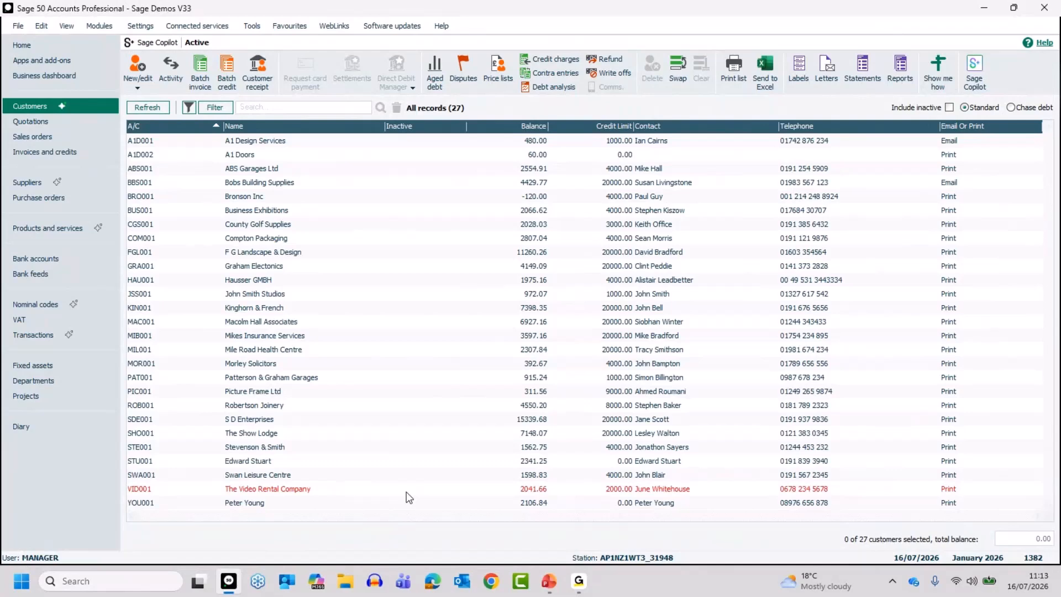
click(950, 108)
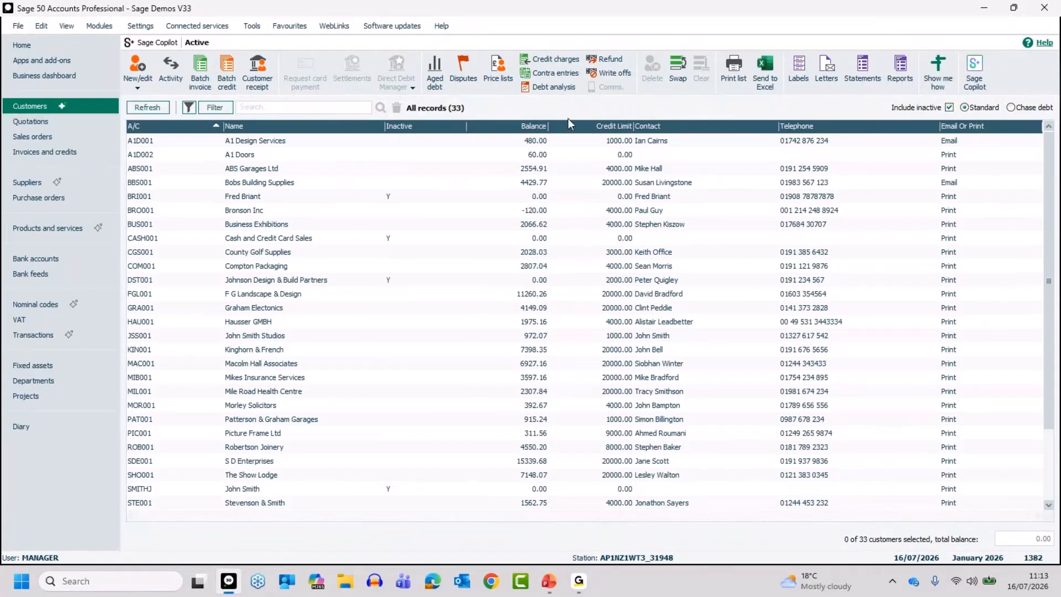
click(949, 107)
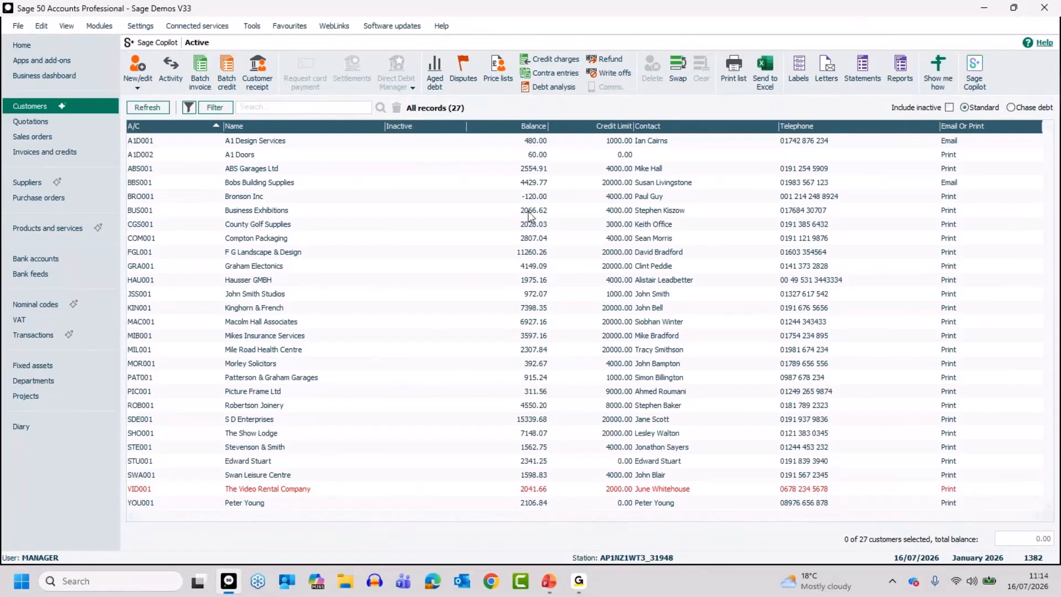
drag(467, 126, 427, 132)
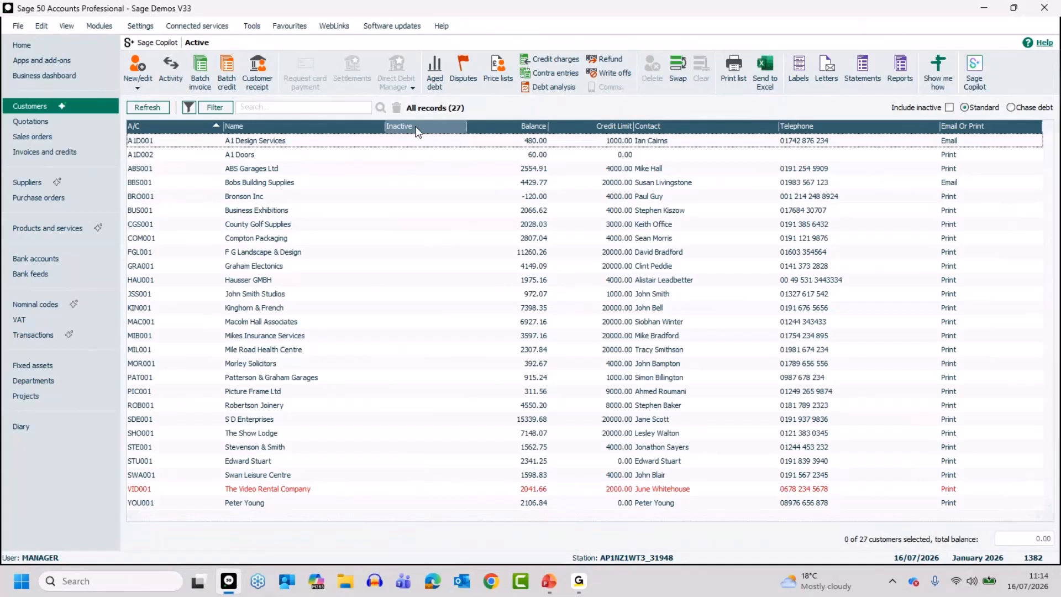
- Remove the Inactive column from the customer list and include inactive customers in the display
right_click(345, 123)
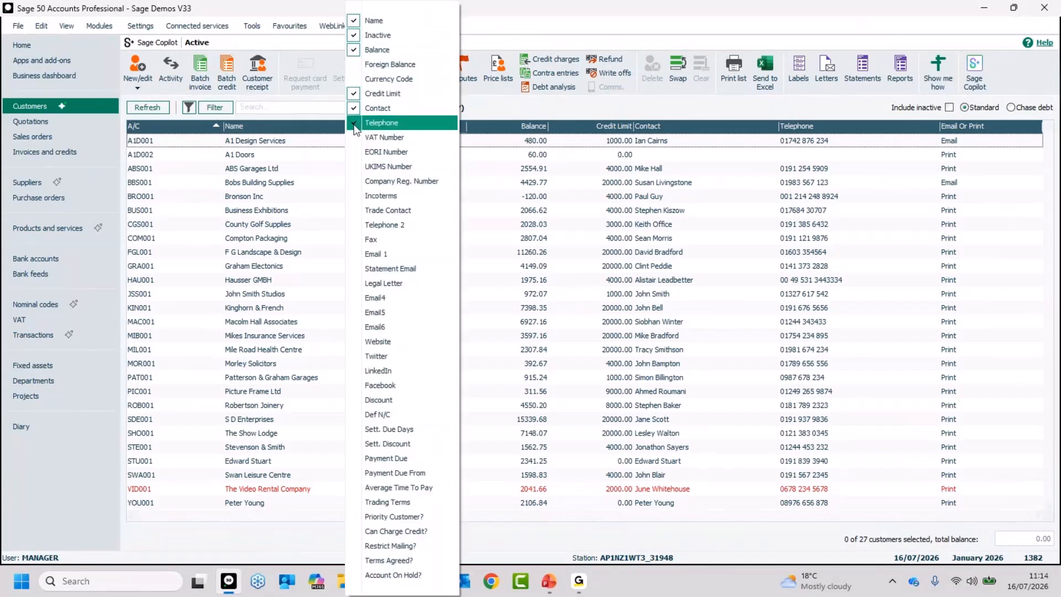
click(378, 35)
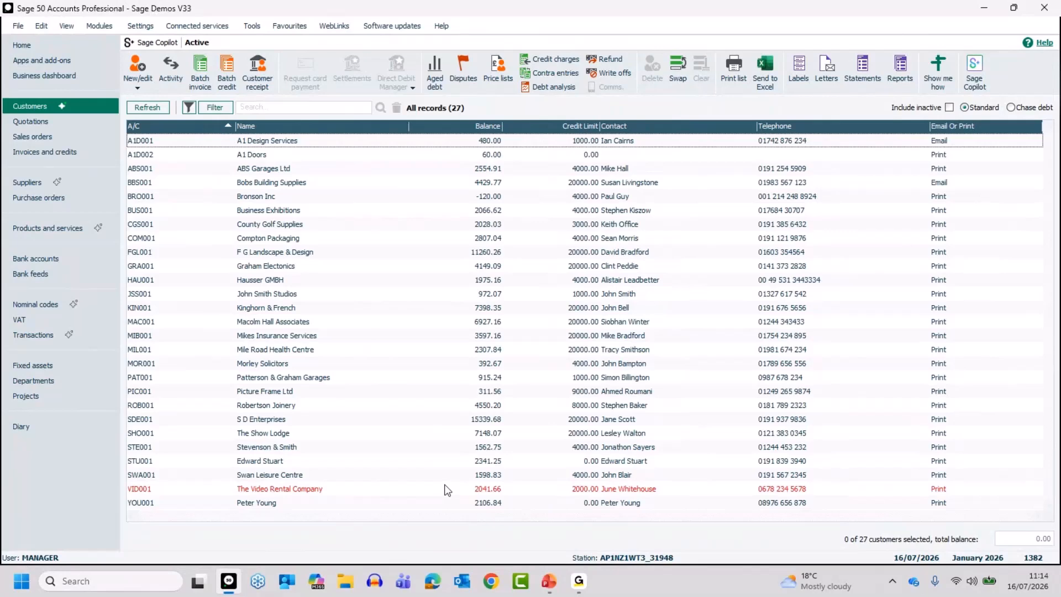
click(949, 107)
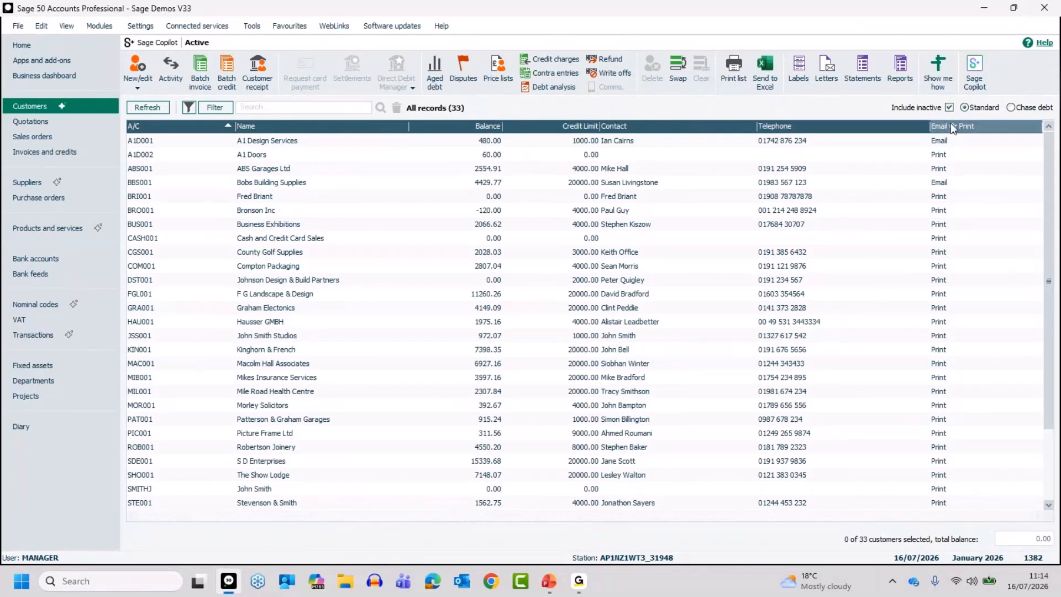
- Reset the customer list's columns to the default layout
right_click(404, 131)
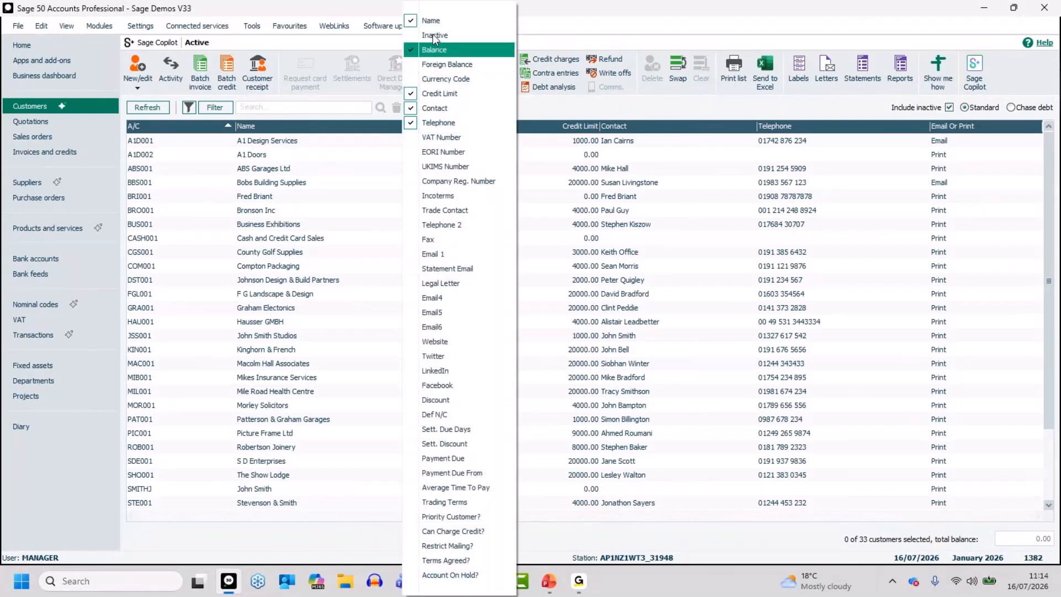
mouse_move(418, 588)
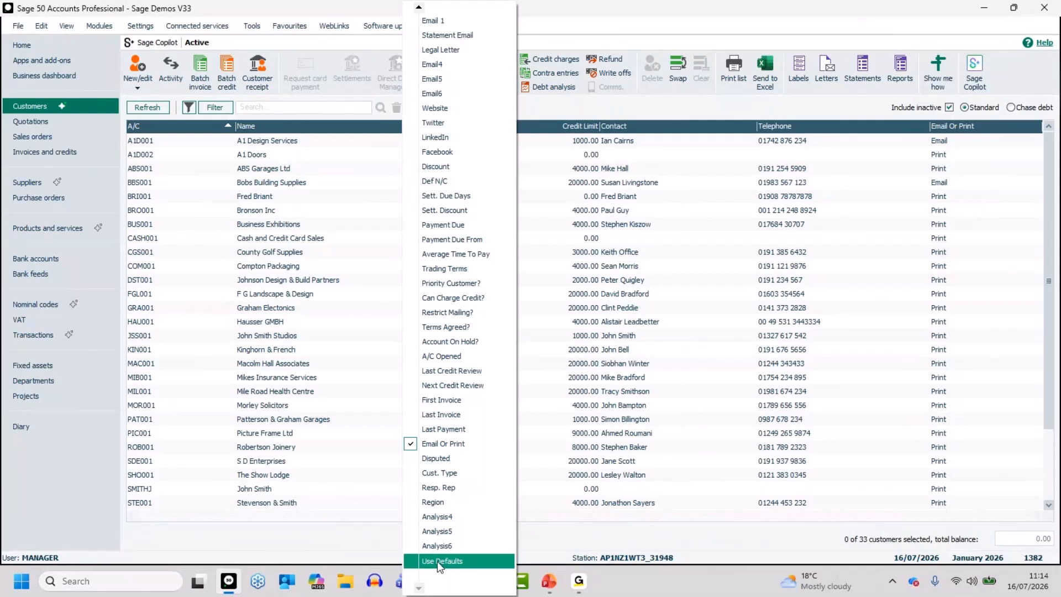
click(428, 561)
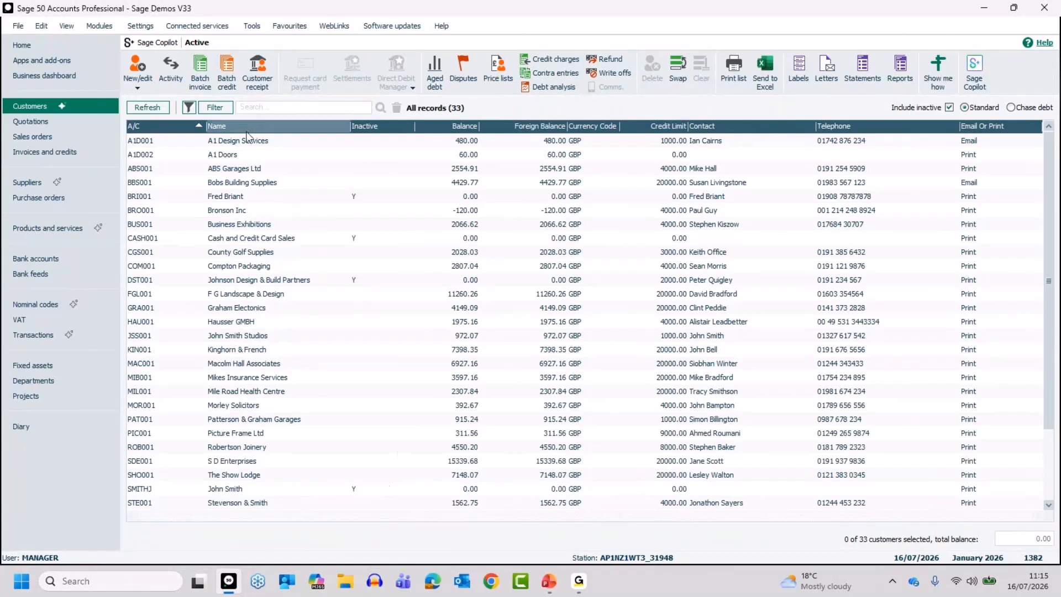
- View the supplier, nominal code, bank account, and products and services lists with their Inactive columns, and return to the customer list
click(28, 184)
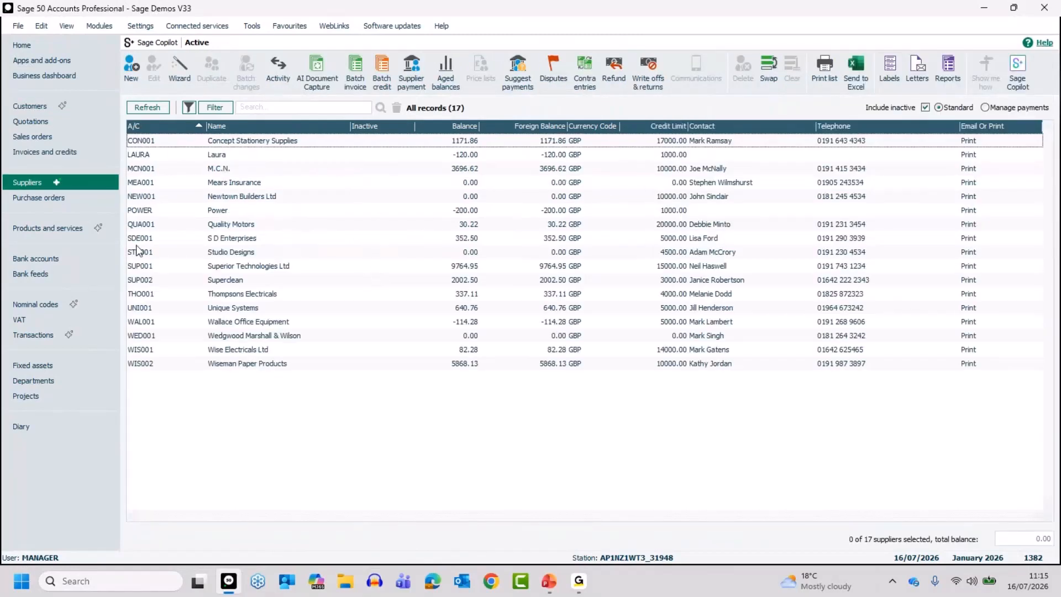
click(36, 307)
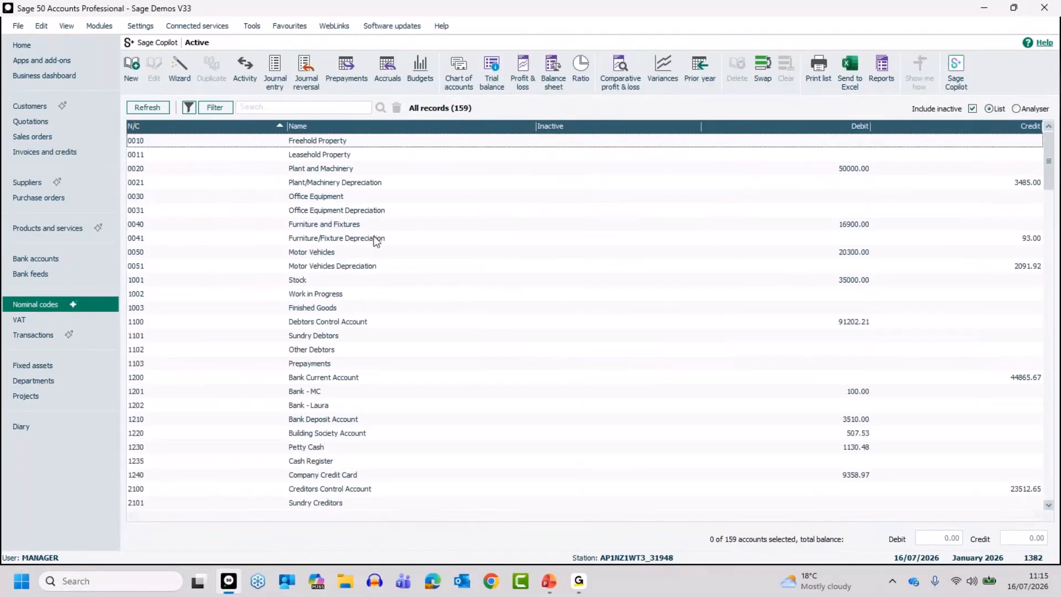
click(33, 261)
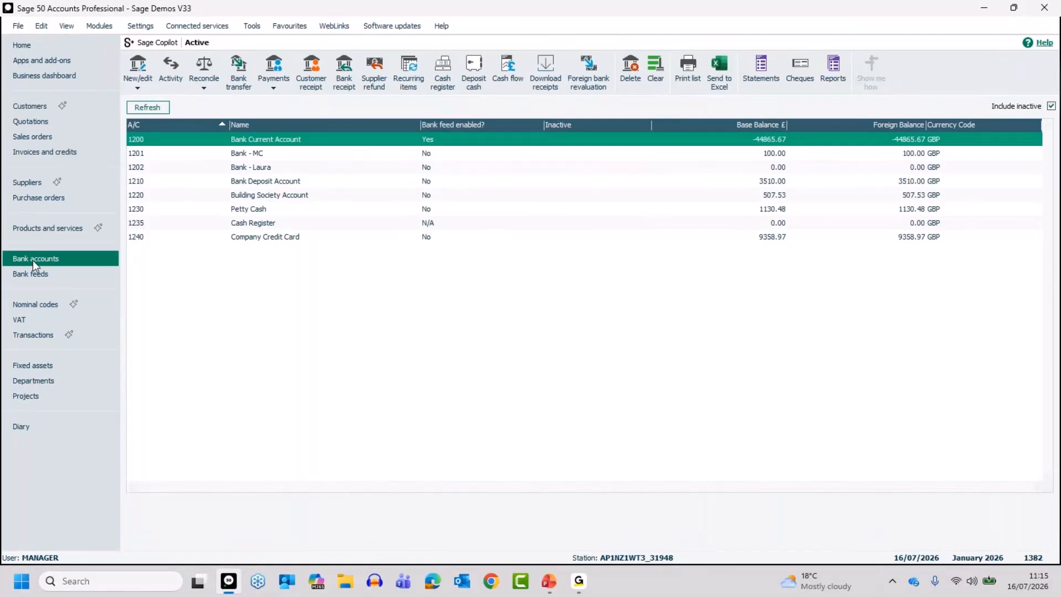
click(38, 228)
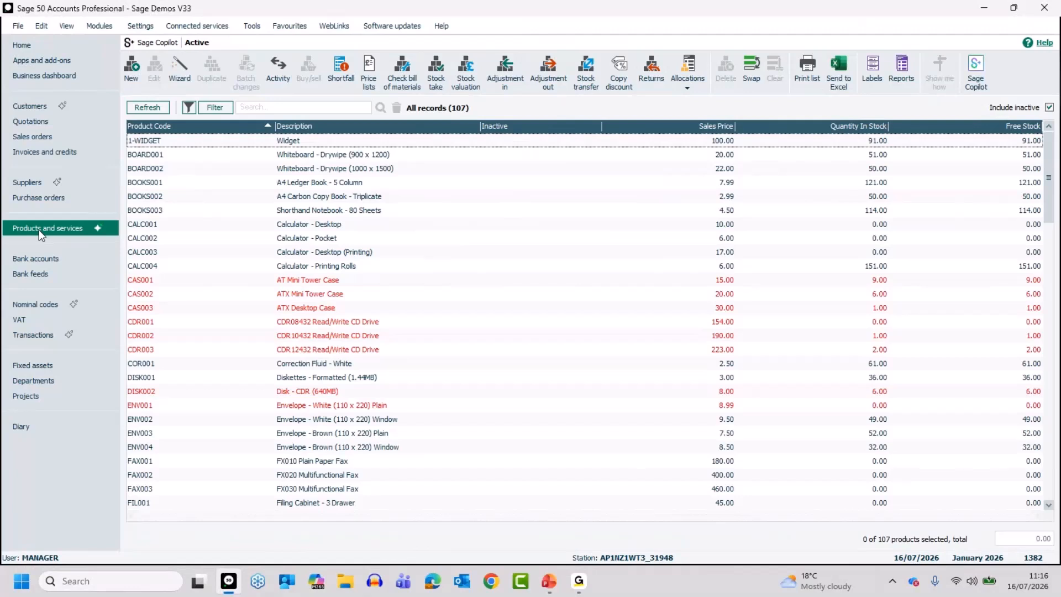
click(39, 108)
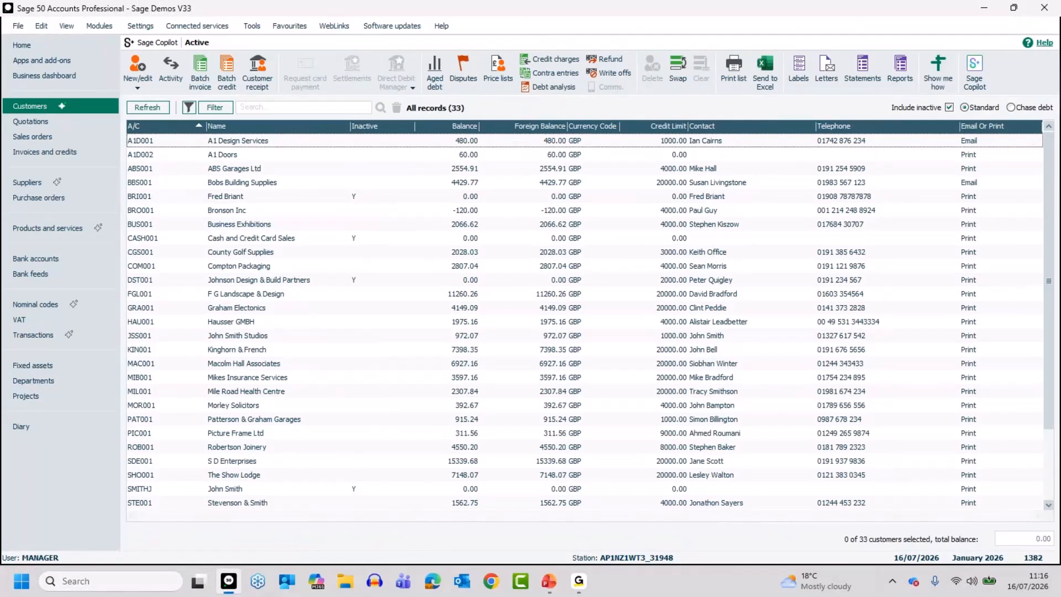
key(alt+Tab)
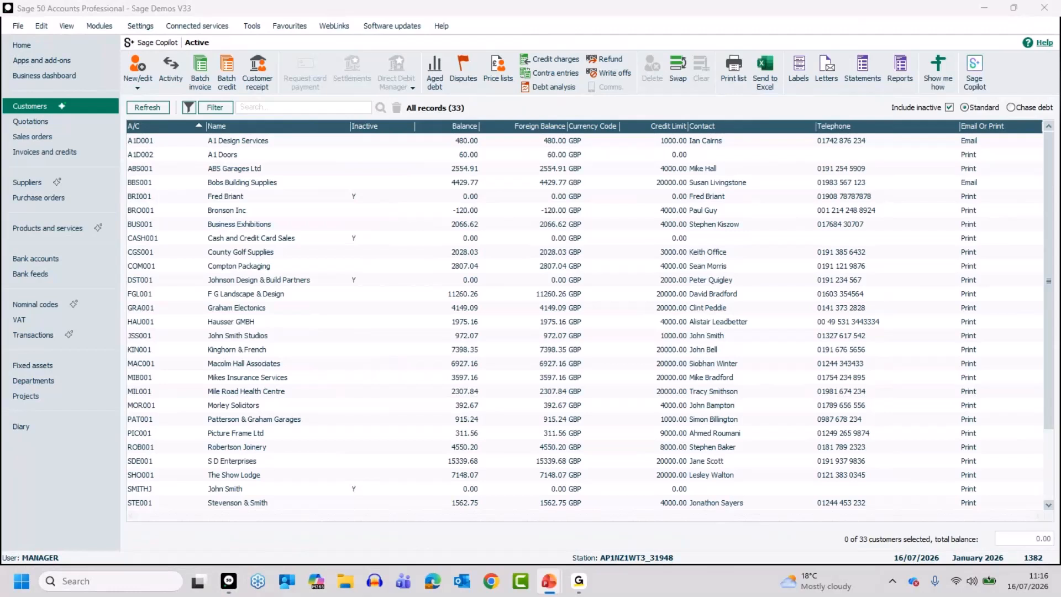
key(alt+Tab)
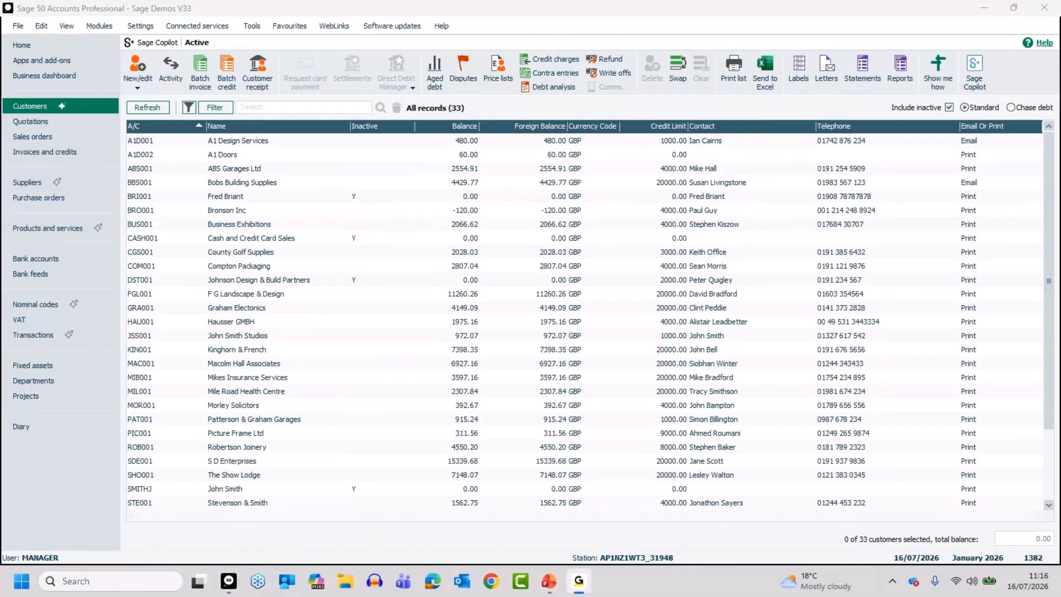